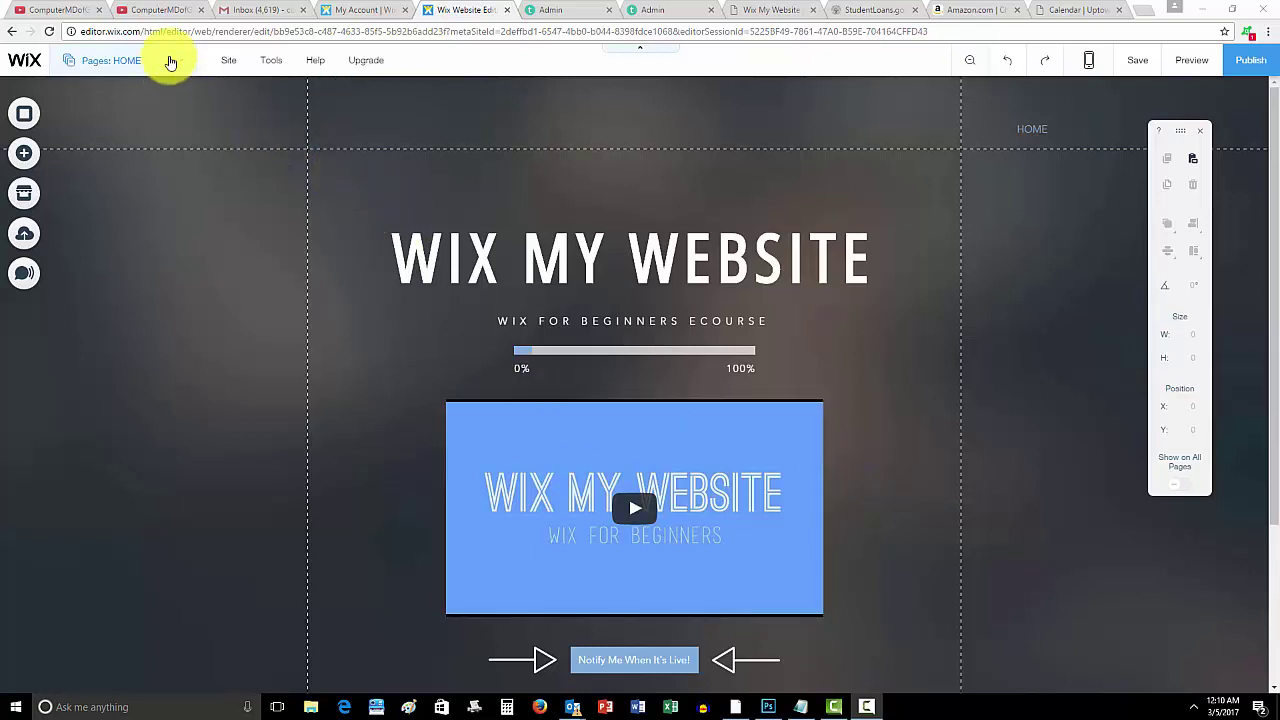
Switch the editor to the page New Page.
{"action": "left_click", "coordinate": [166, 58]}
{"action": "left_click", "coordinate": [129, 221]}
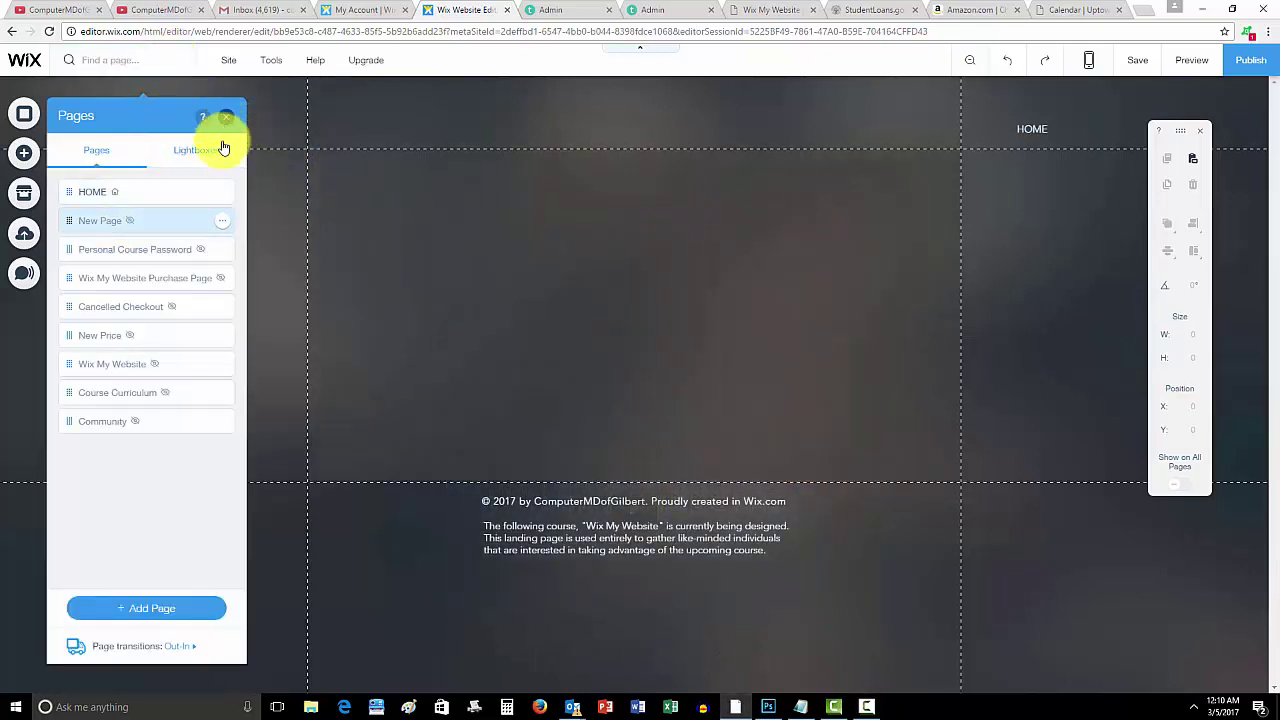
{"action": "left_click", "coordinate": [226, 116]}
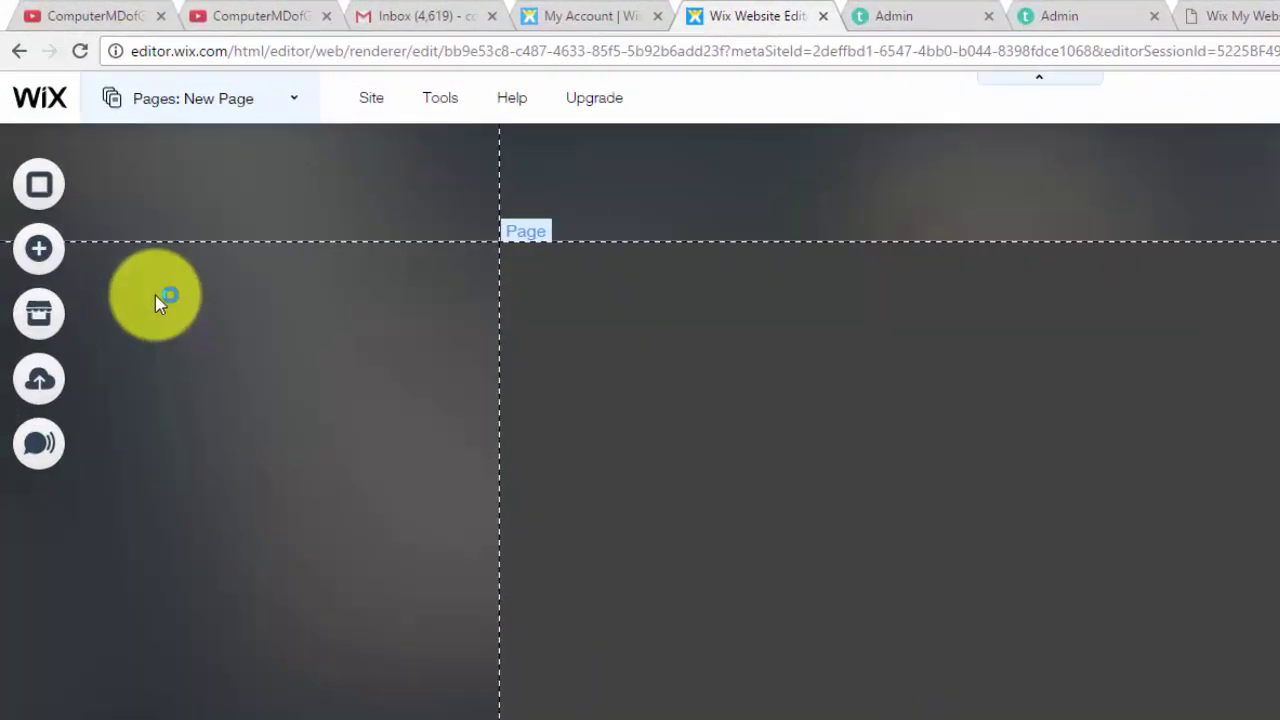
Bring up the Document Buttons set under Add > More.
{"action": "left_click", "coordinate": [50, 263]}
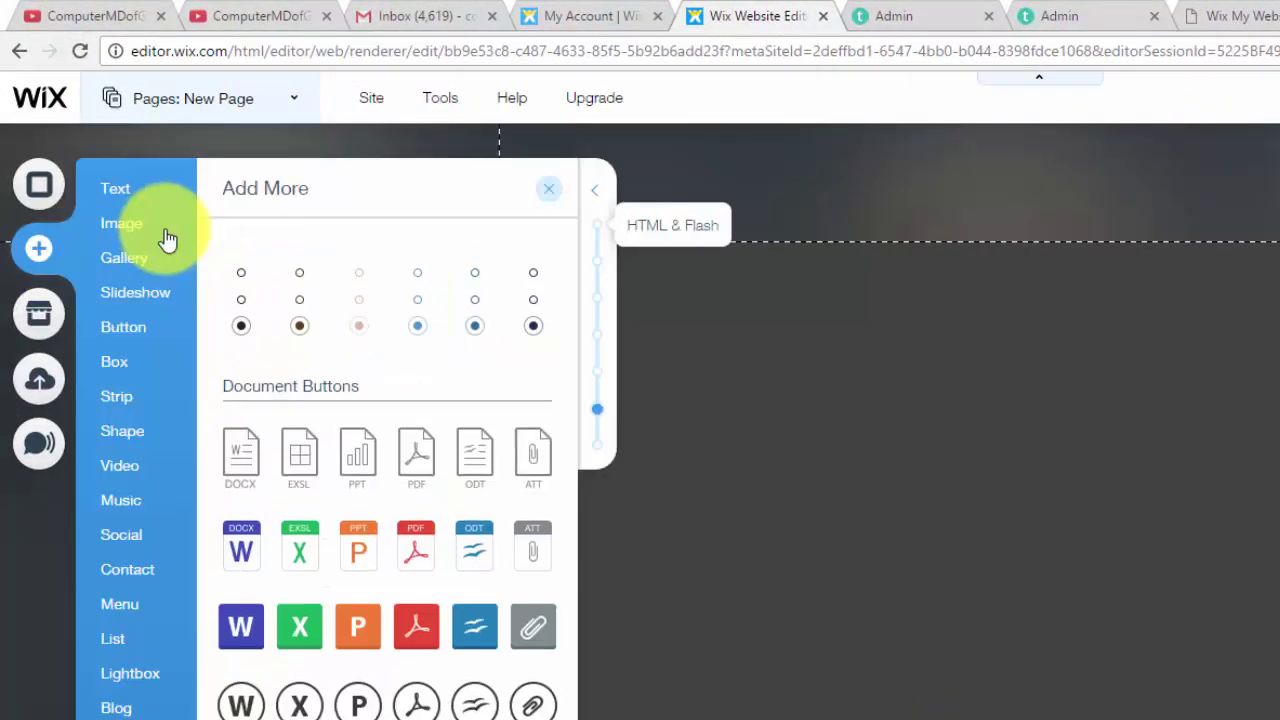
{"action": "left_click", "coordinate": [115, 190]}
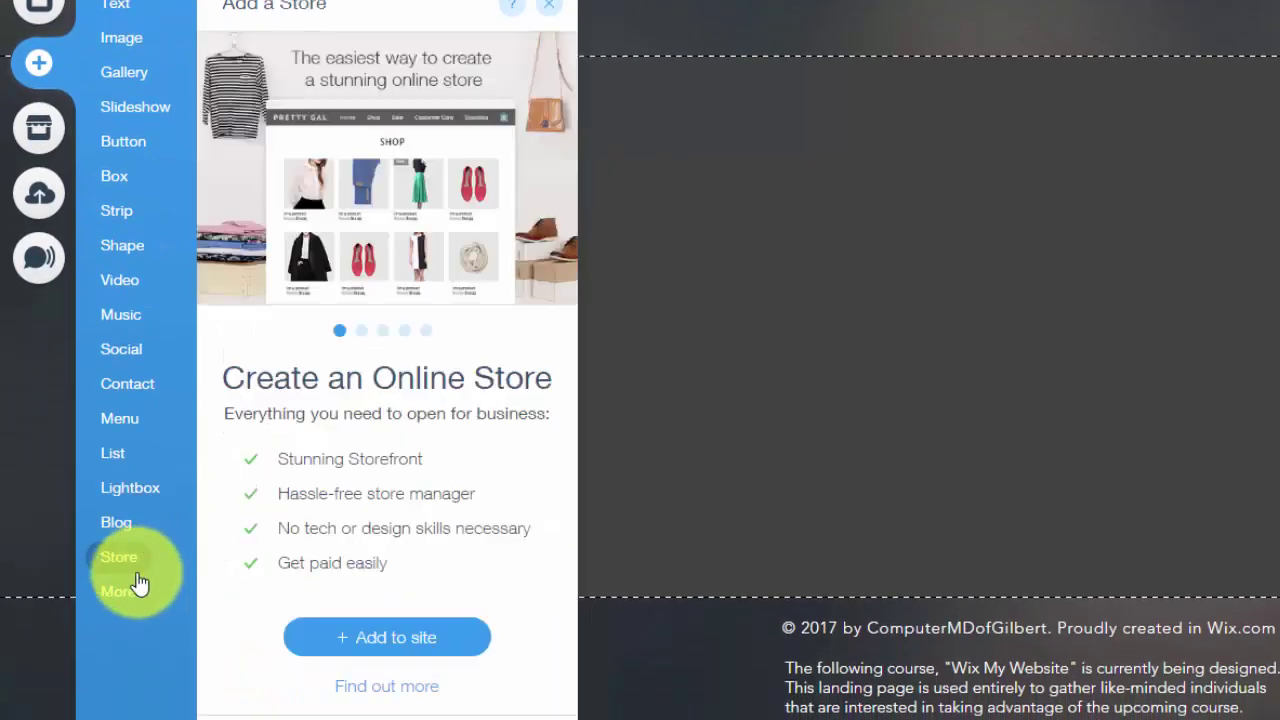
{"action": "mouse_move", "coordinate": [129, 603]}
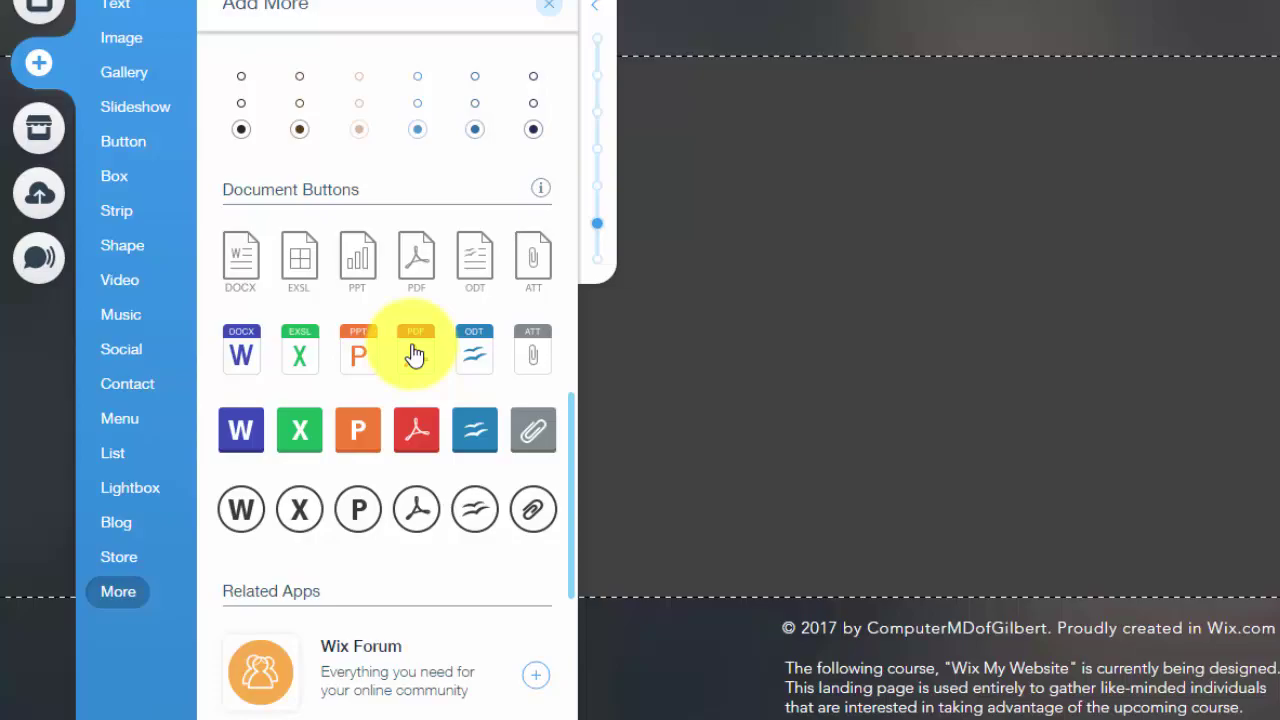
Add a PDF-style document button and upload CMD.docx into the media library.
{"action": "left_click", "coordinate": [416, 352]}
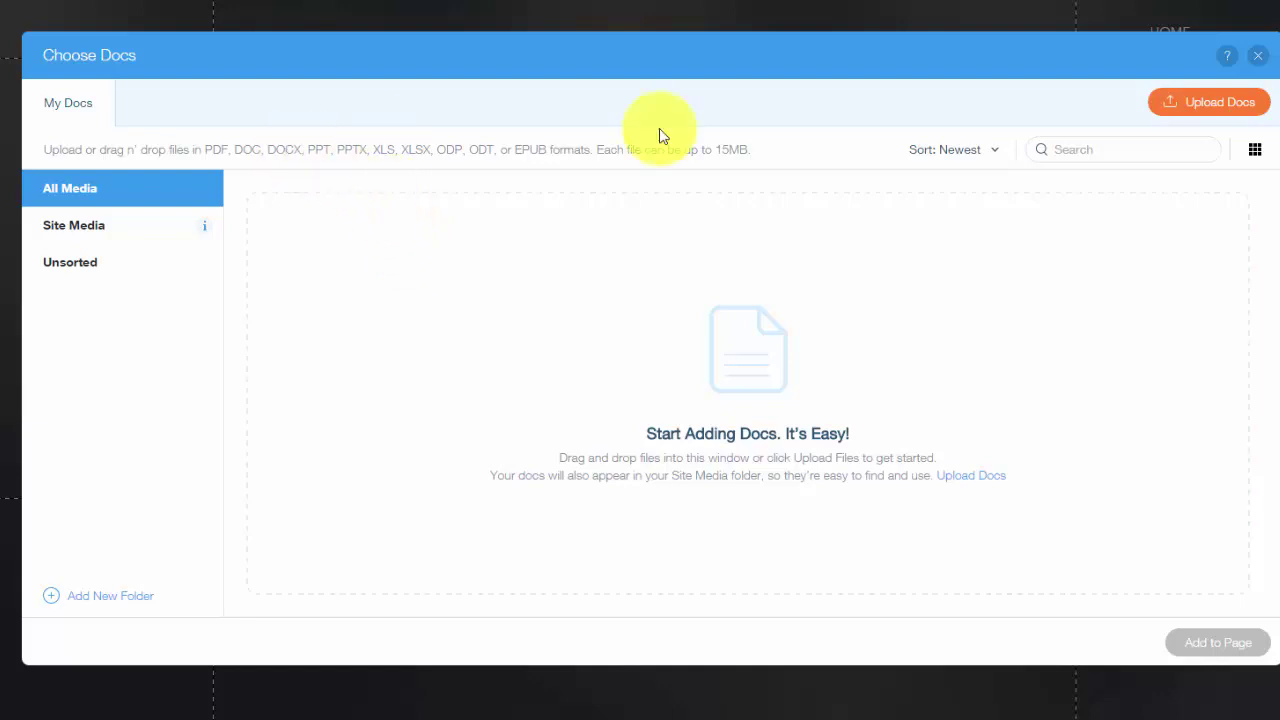
{"action": "left_click", "coordinate": [1183, 110]}
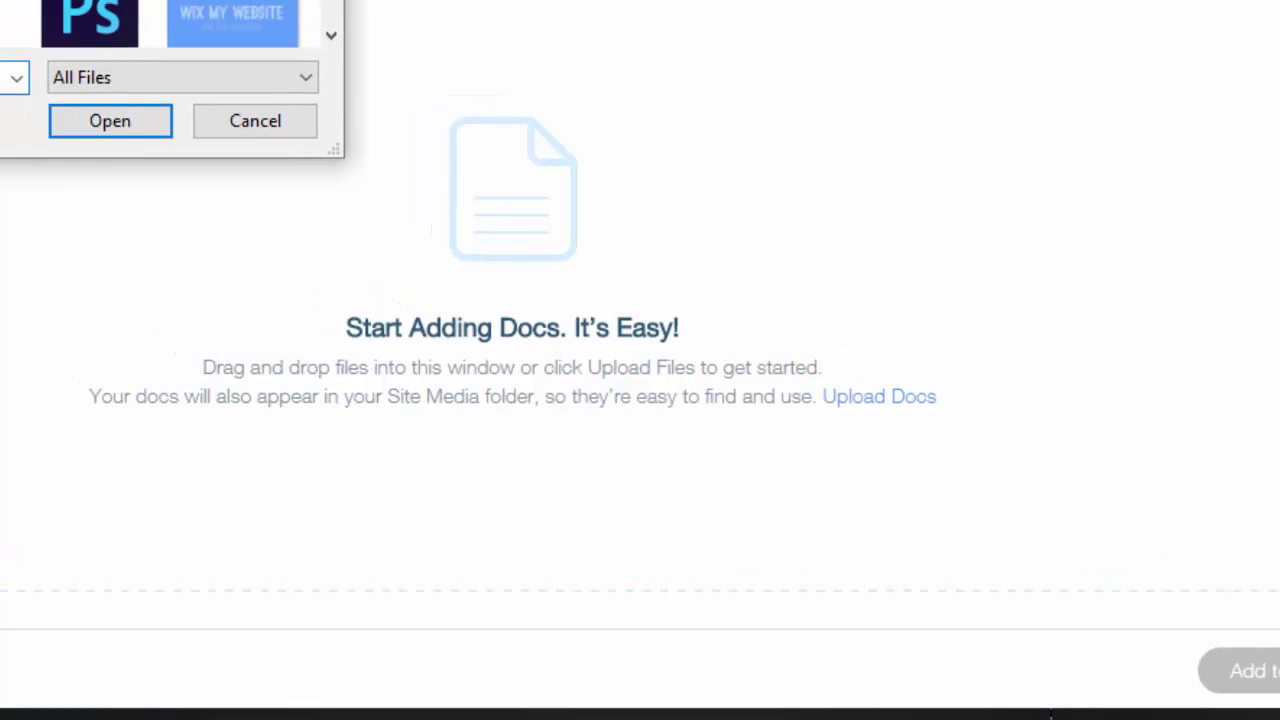
{"action": "key", "text": "Return"}
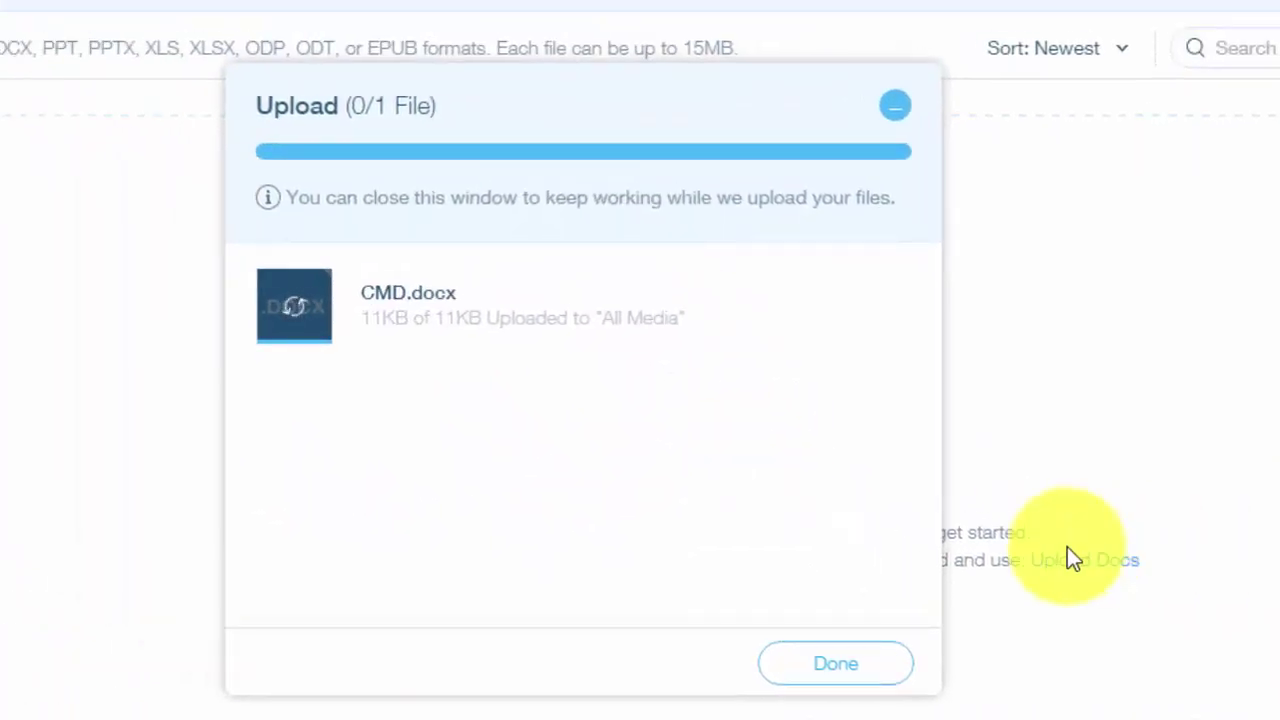
{"action": "left_click", "coordinate": [845, 622]}
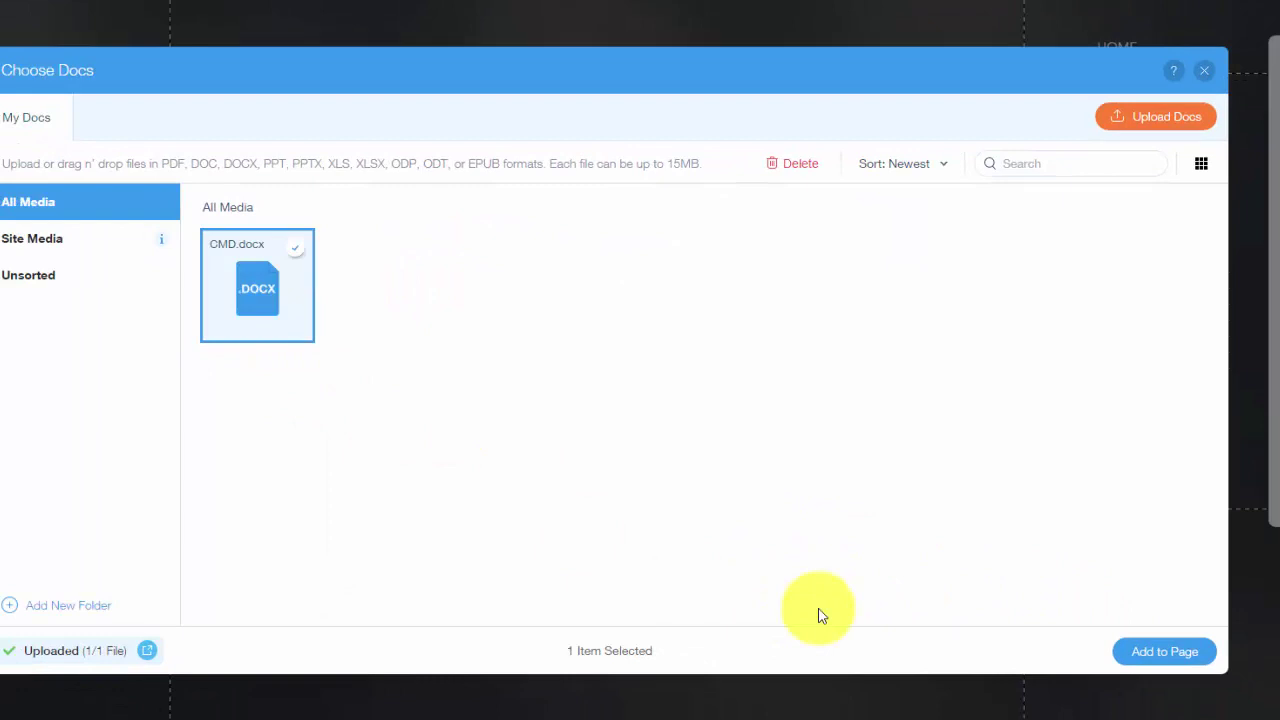
Place the CMD.docx icon on the page, move it to X 480, Y 342, and save.
{"action": "left_click", "coordinate": [1190, 655]}
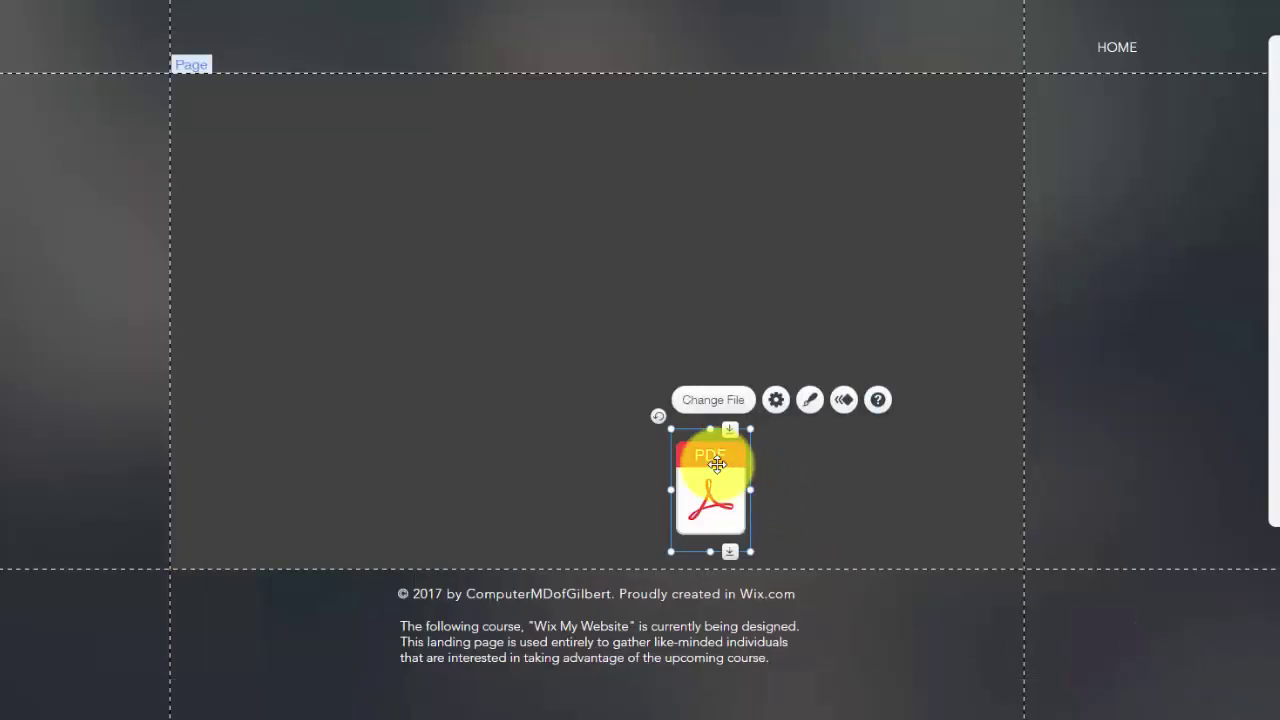
{"action": "left_click_drag", "start_coordinate": [714, 457], "coordinate": [650, 287]}
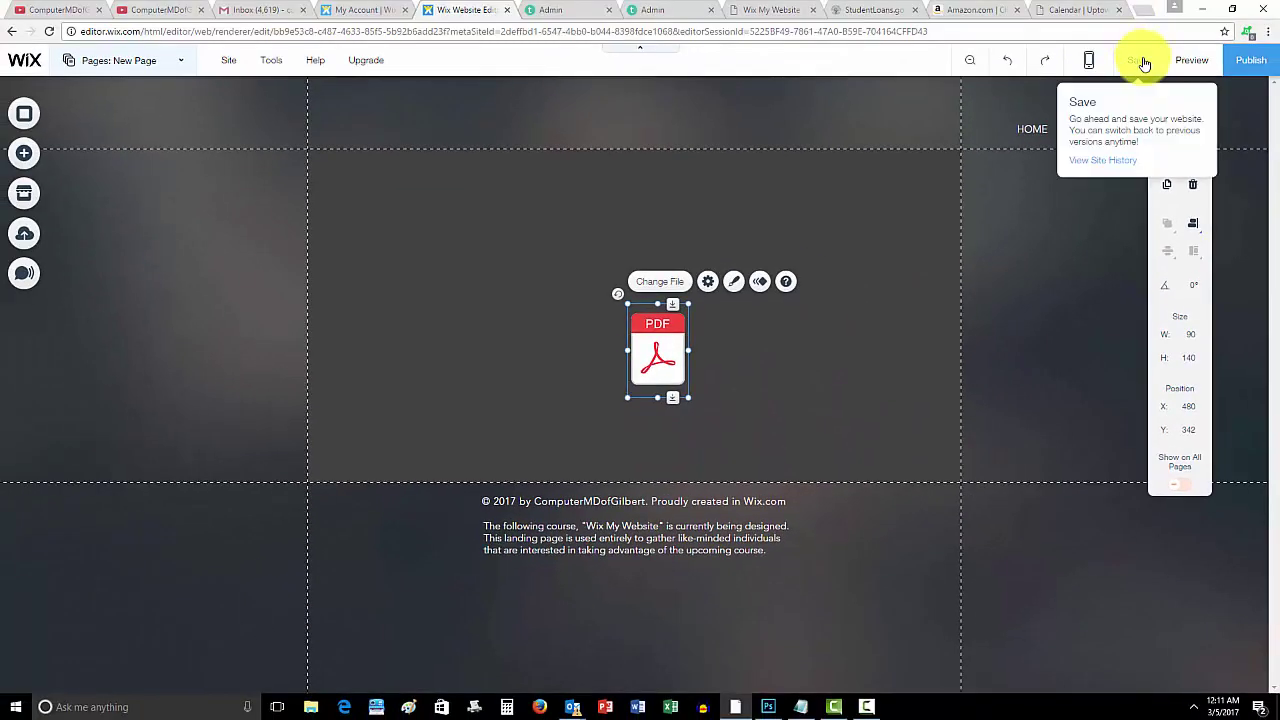
{"action": "left_click", "coordinate": [1172, 29]}
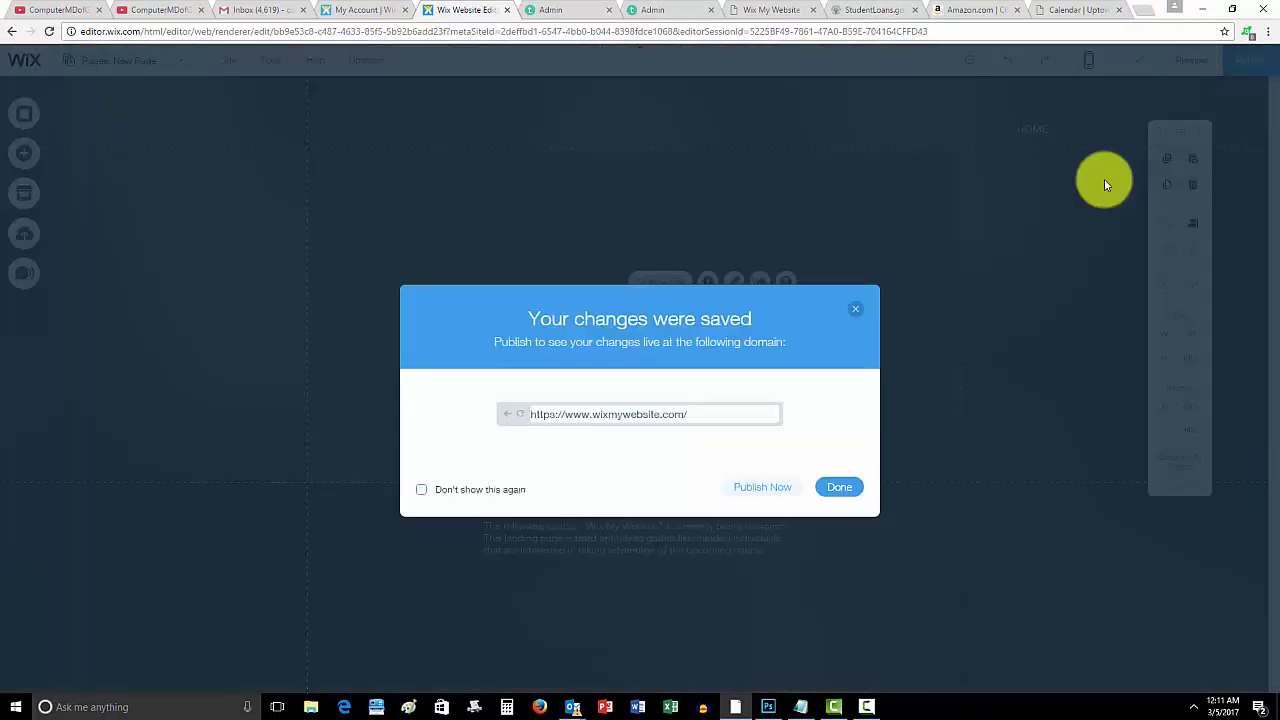
{"action": "left_click", "coordinate": [822, 490]}
Preview the page, confirm the icon downloads CMD.docx, and return to the editor.
{"action": "left_click", "coordinate": [1190, 60]}
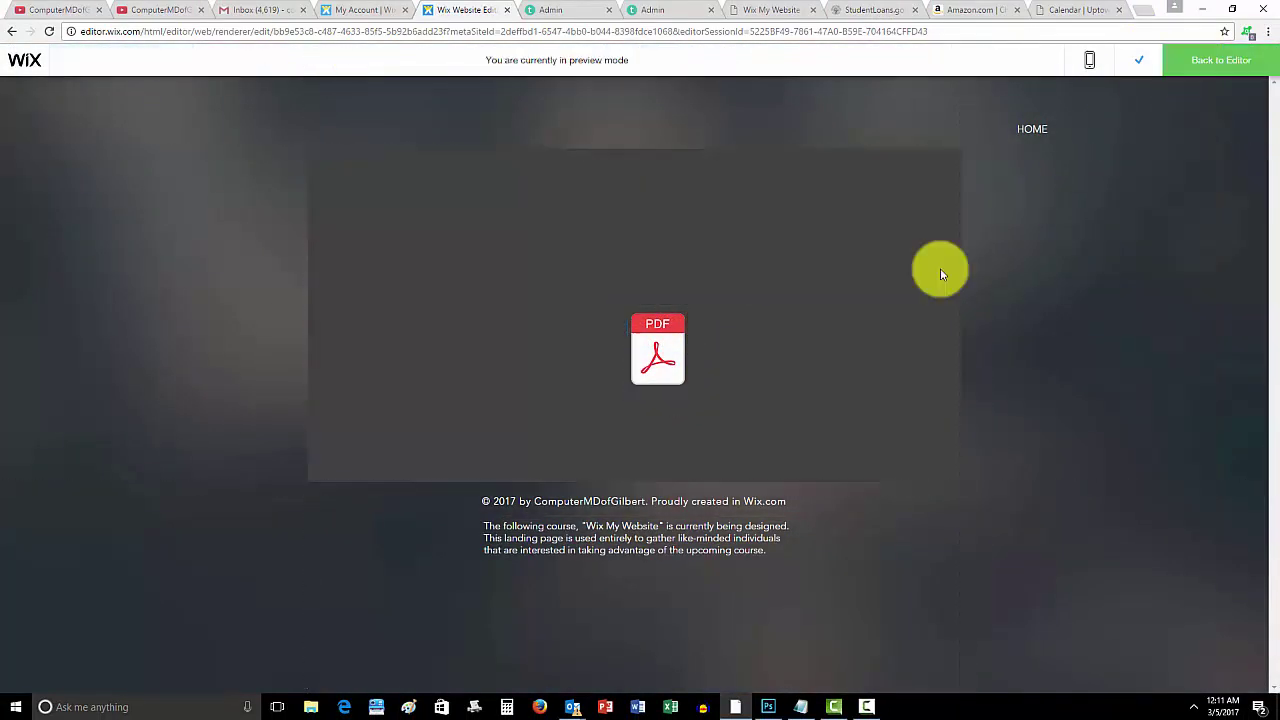
{"action": "left_click", "coordinate": [657, 355]}
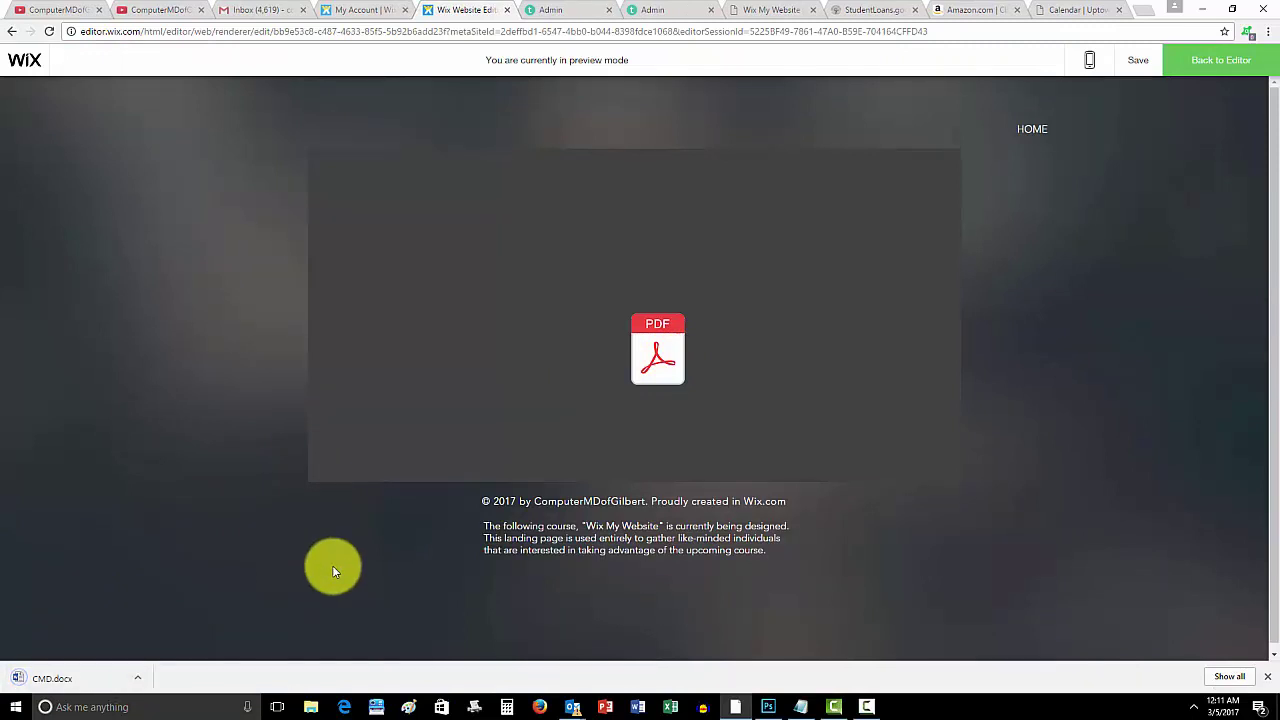
{"action": "left_click", "coordinate": [1267, 676]}
{"action": "left_click", "coordinate": [1198, 62]}
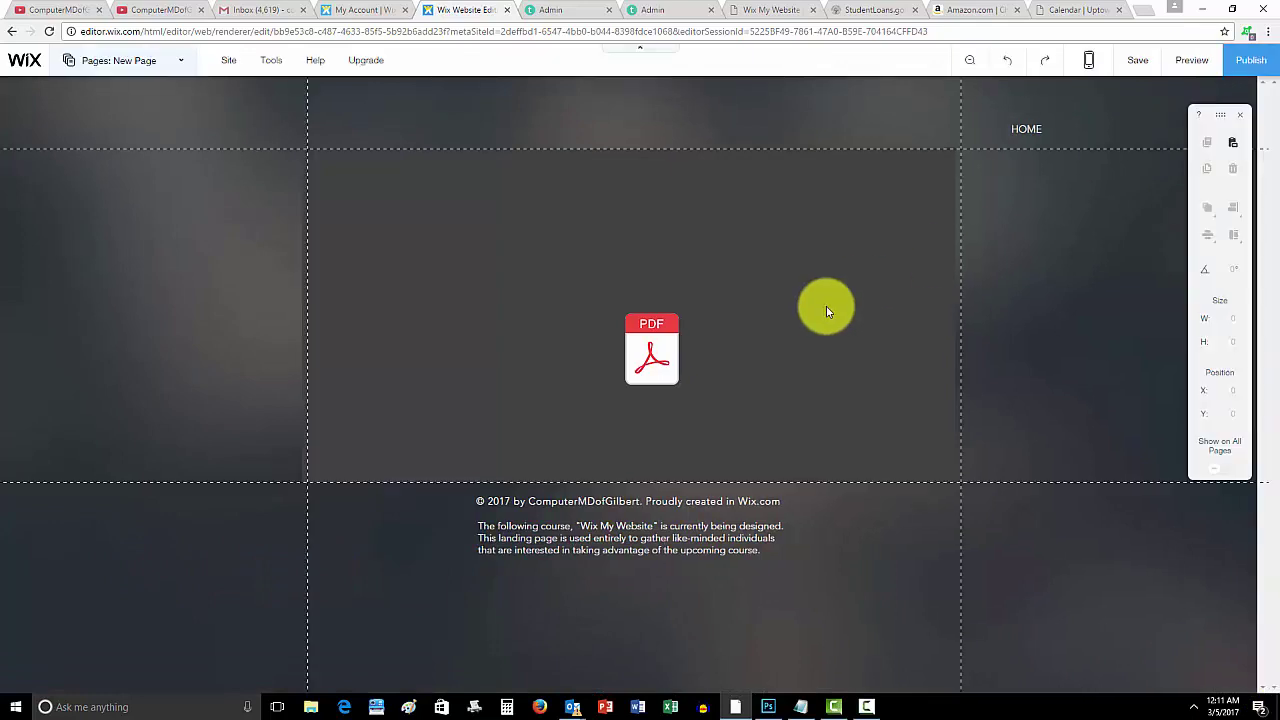
Toggle 'Show the title' in the CMD.docx icon's Document Settings.
{"action": "left_click", "coordinate": [669, 335]}
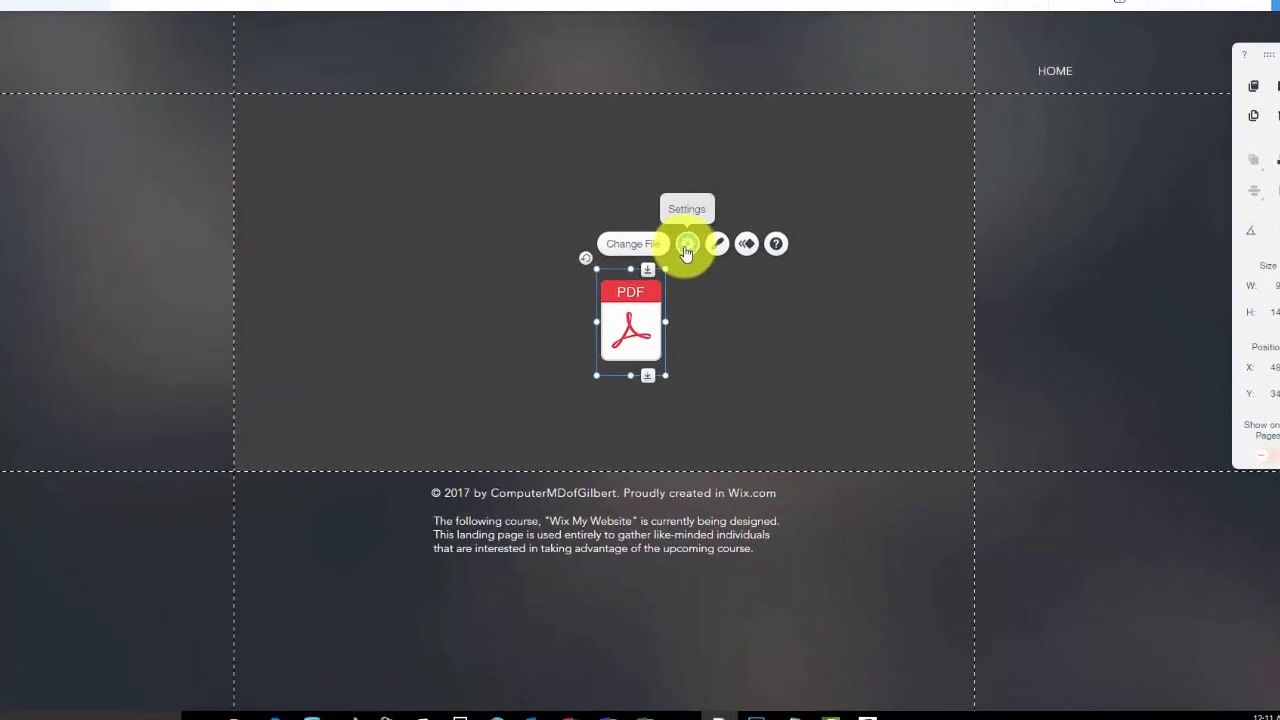
{"action": "left_click", "coordinate": [707, 284]}
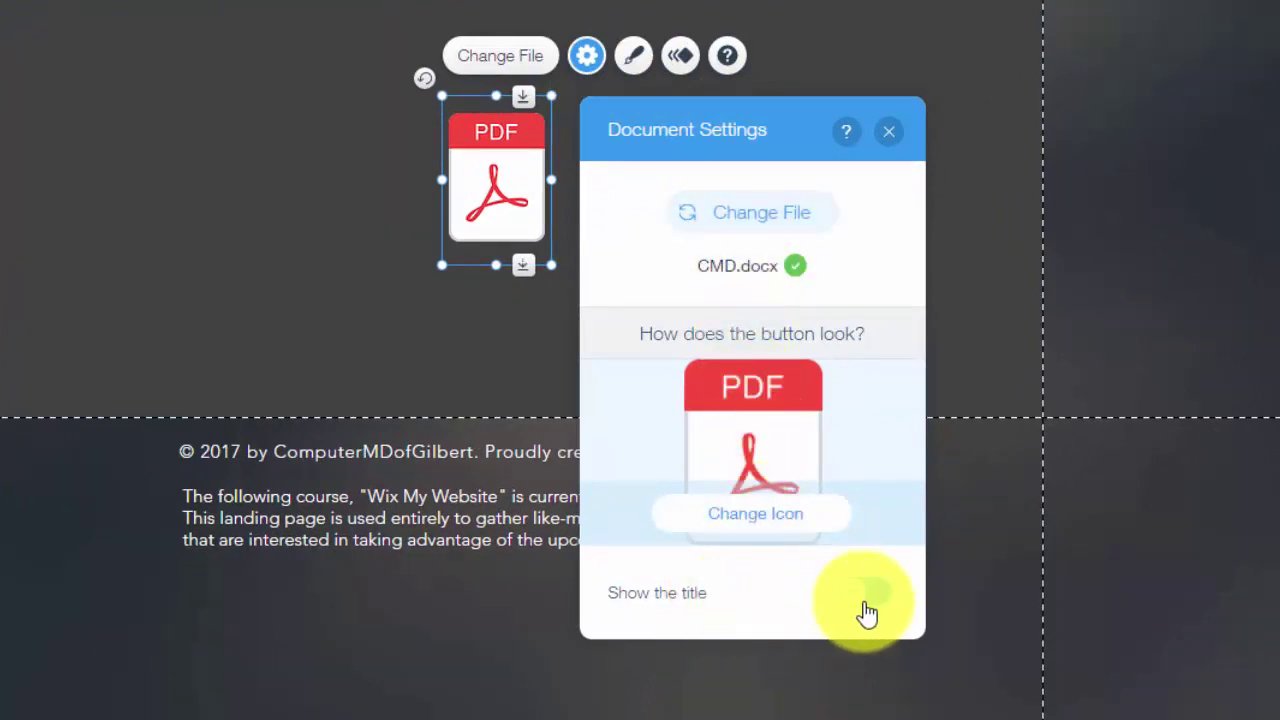
{"action": "left_click", "coordinate": [863, 600]}
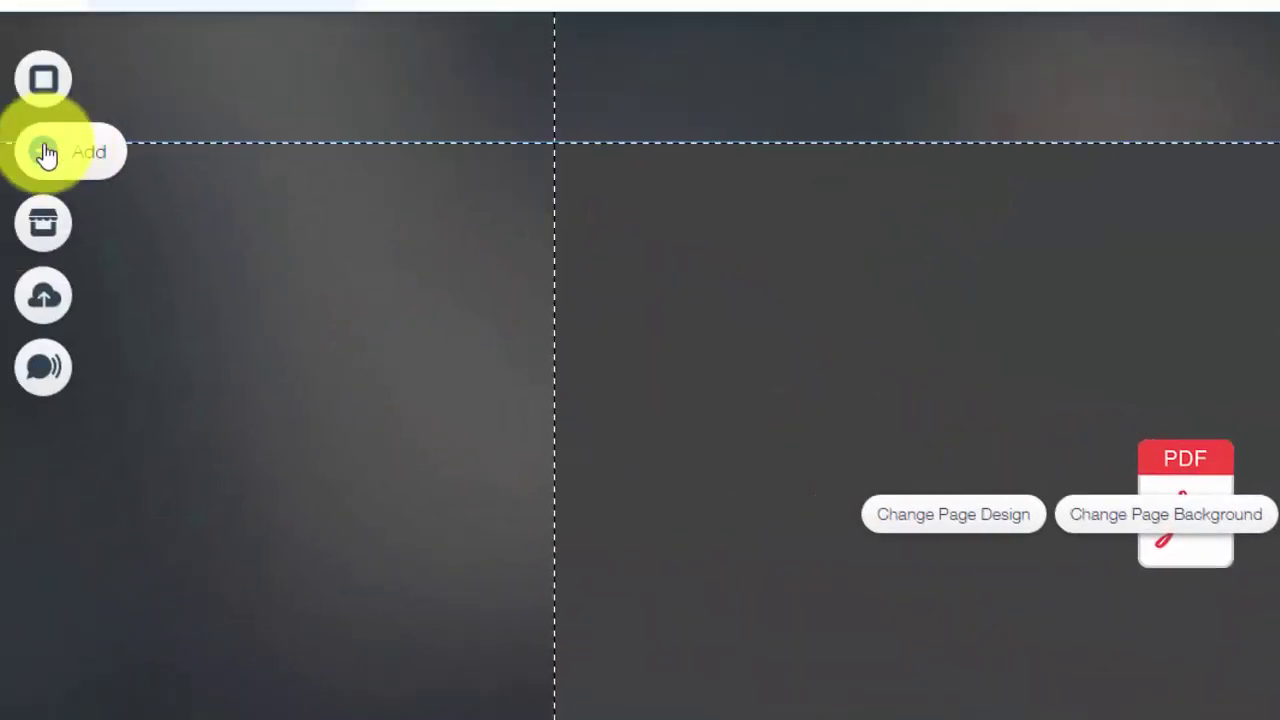
Add a plain button from My Buttons below the PDF icon.
{"action": "left_click", "coordinate": [60, 152]}
{"action": "left_click", "coordinate": [163, 244]}
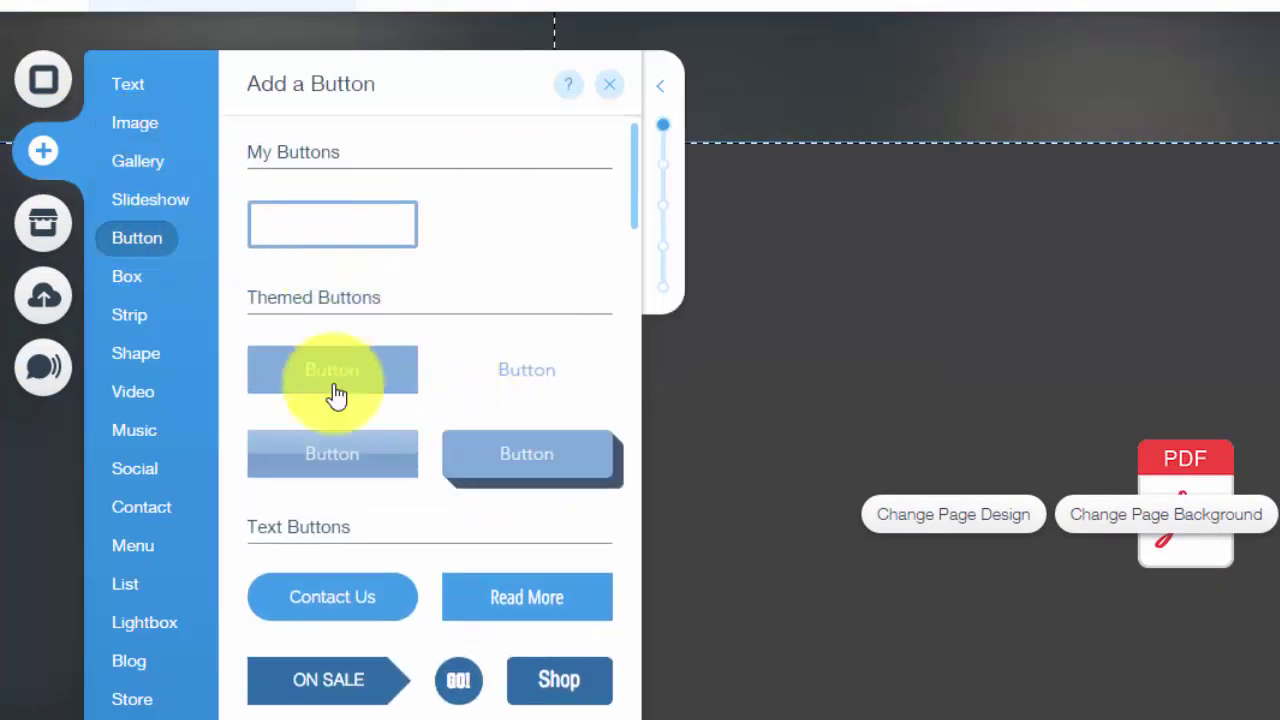
{"action": "left_click", "coordinate": [362, 234]}
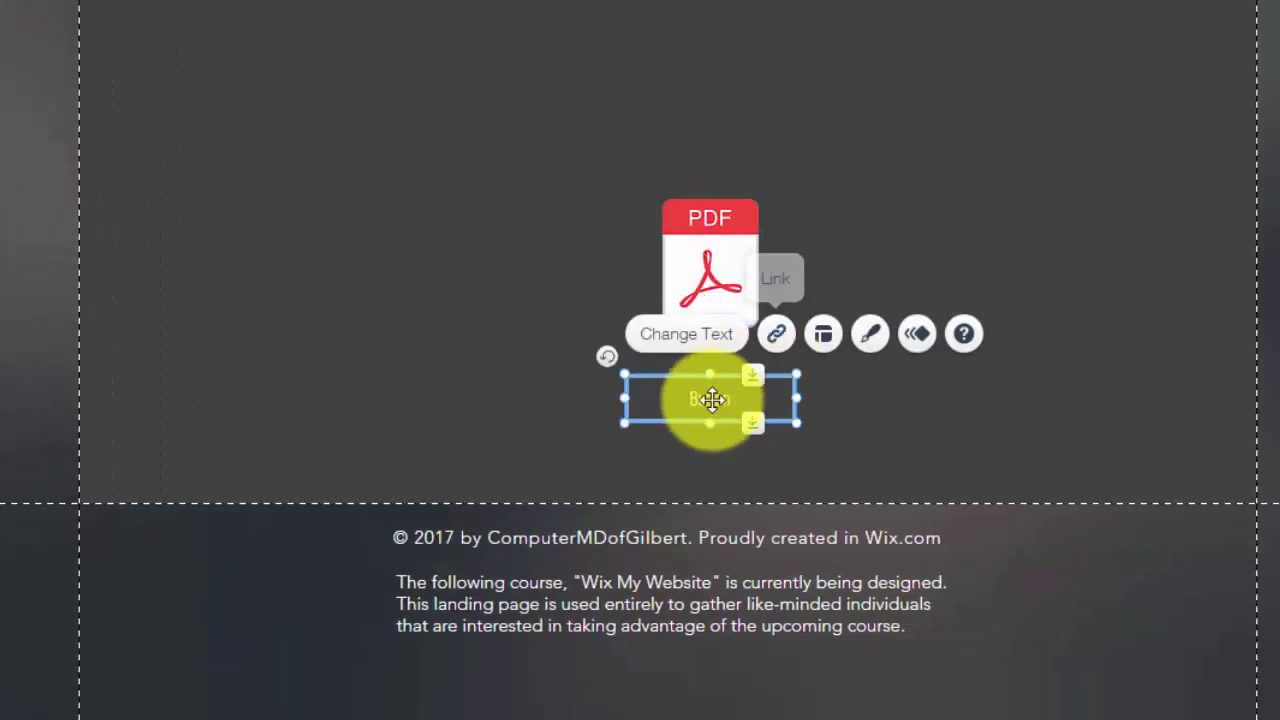
Link the new button to the document CMD.docx, then preview the page.
{"action": "double_click", "coordinate": [711, 398]}
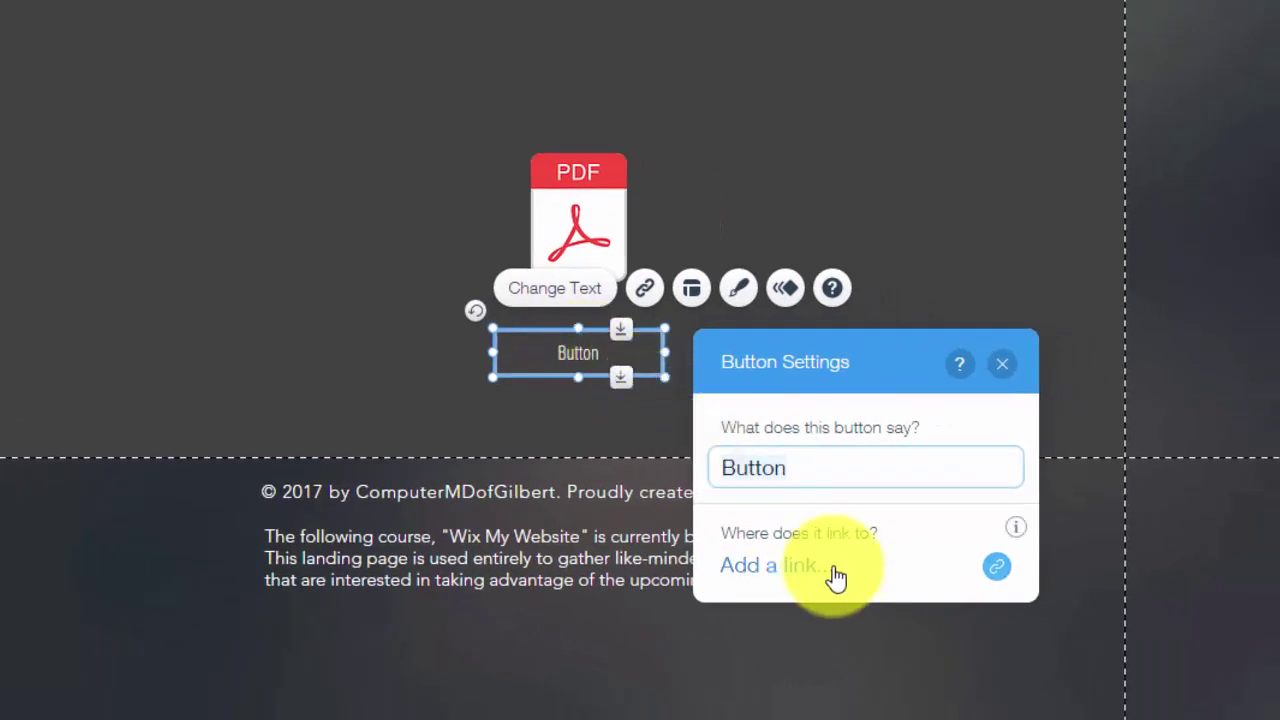
{"action": "left_click", "coordinate": [1010, 576]}
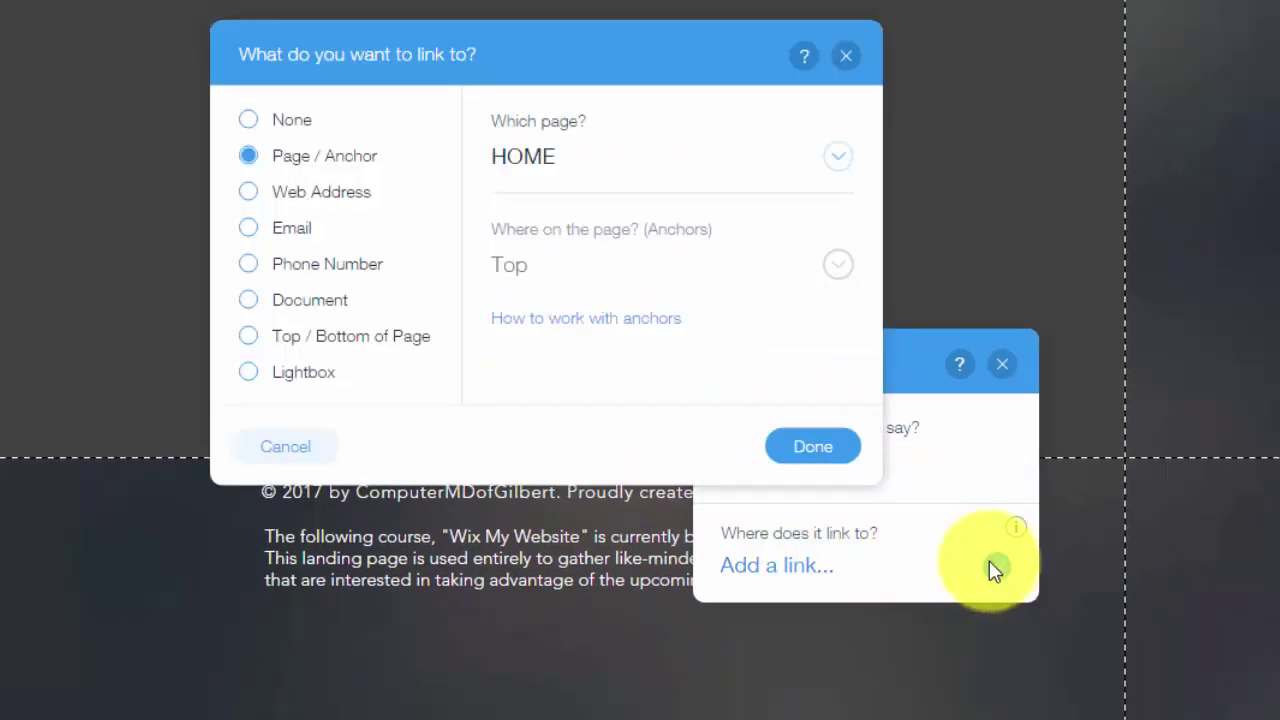
{"action": "left_click", "coordinate": [248, 306]}
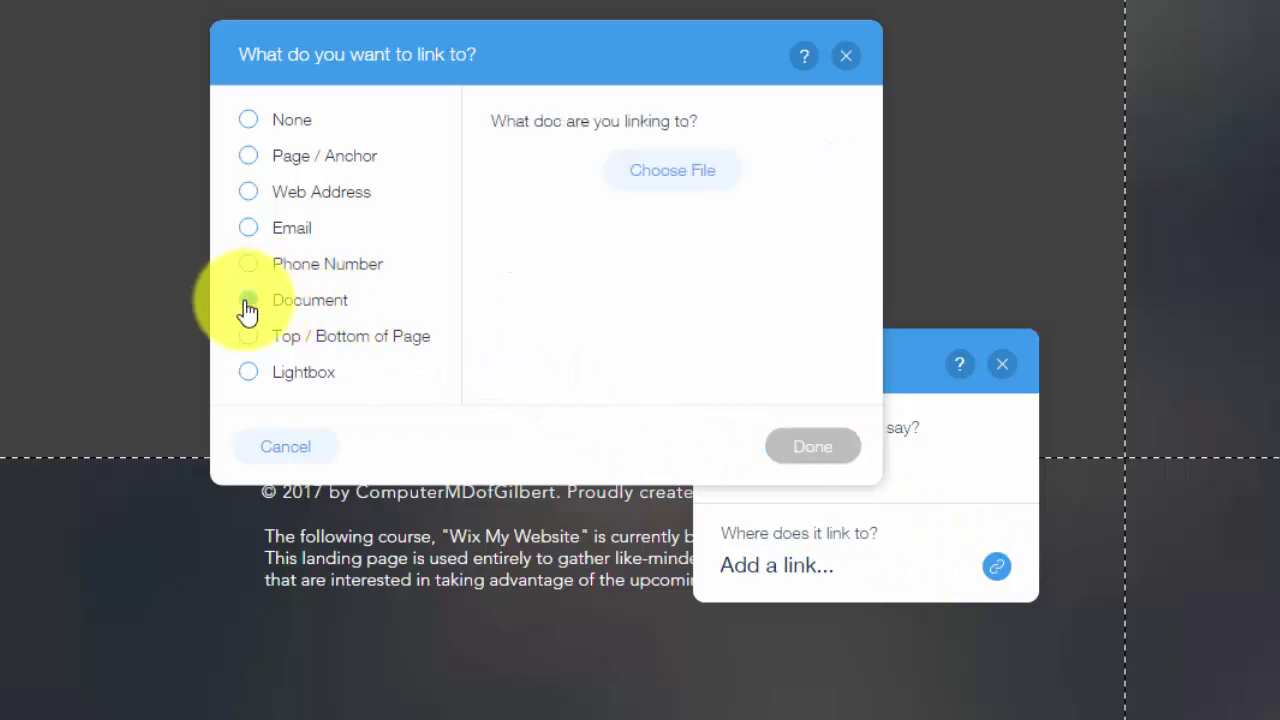
{"action": "left_click", "coordinate": [700, 172]}
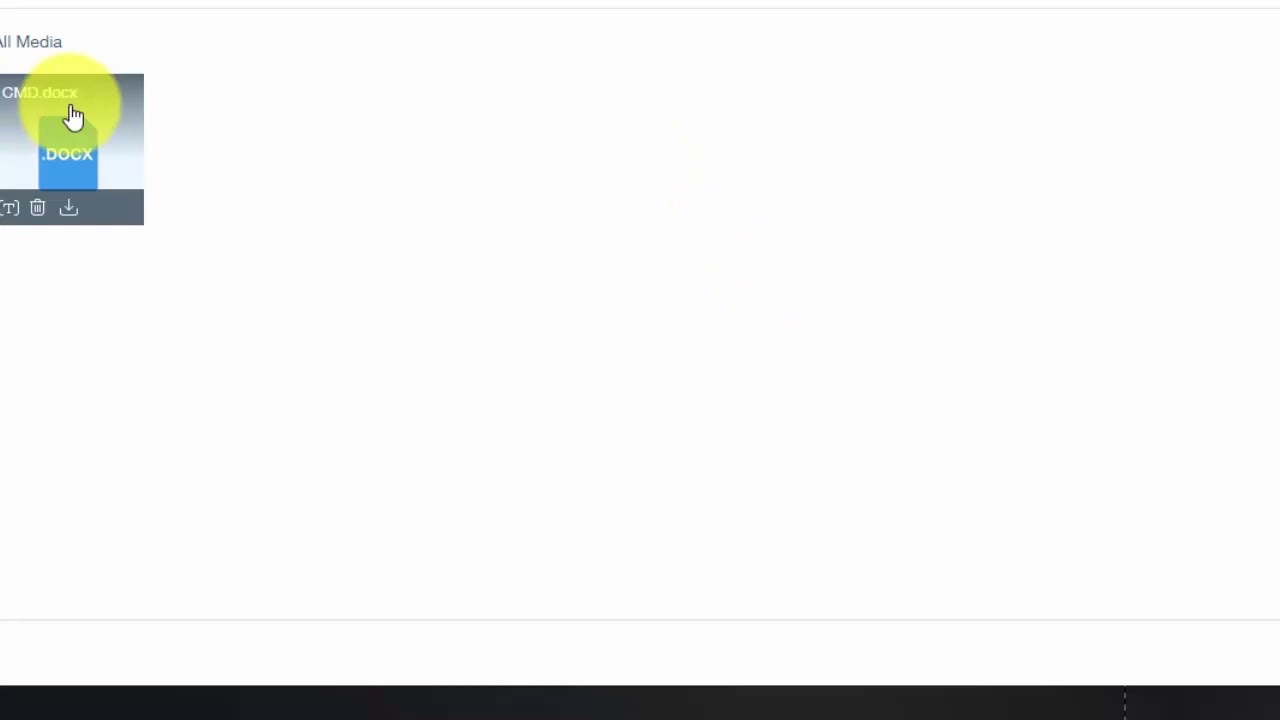
{"action": "left_click", "coordinate": [72, 118]}
{"action": "left_click", "coordinate": [1240, 653]}
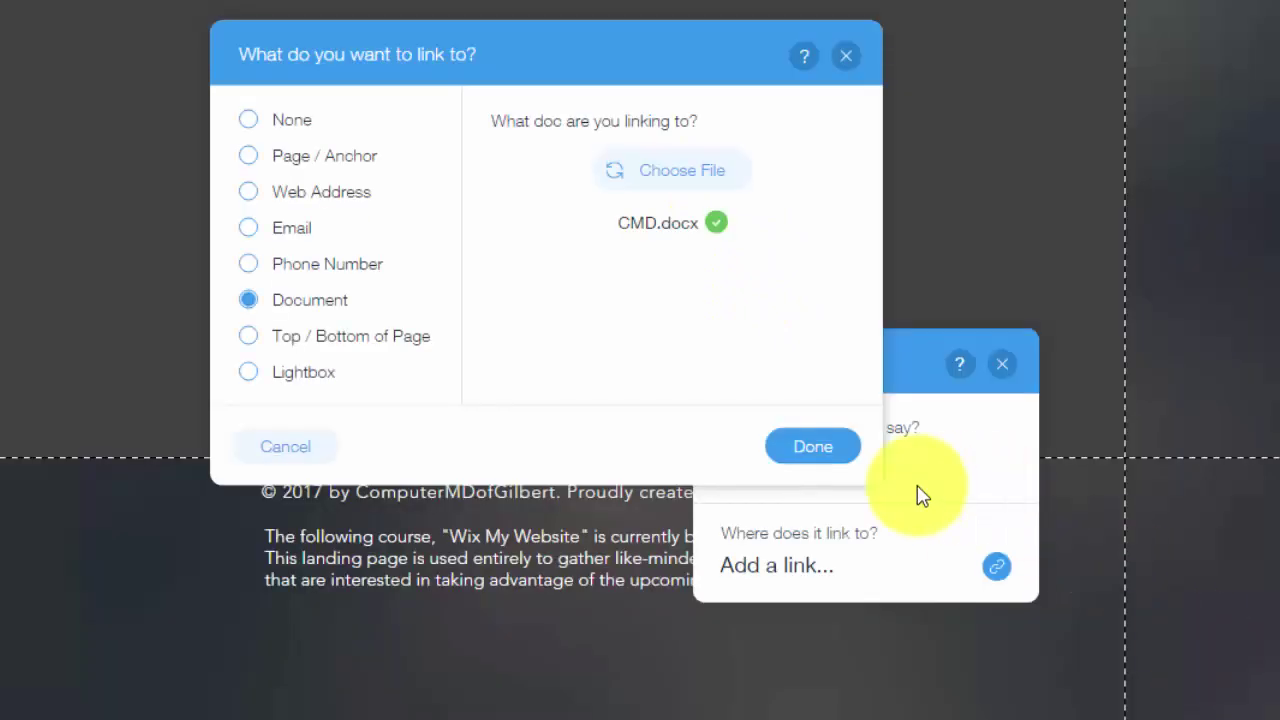
{"action": "left_click", "coordinate": [831, 460]}
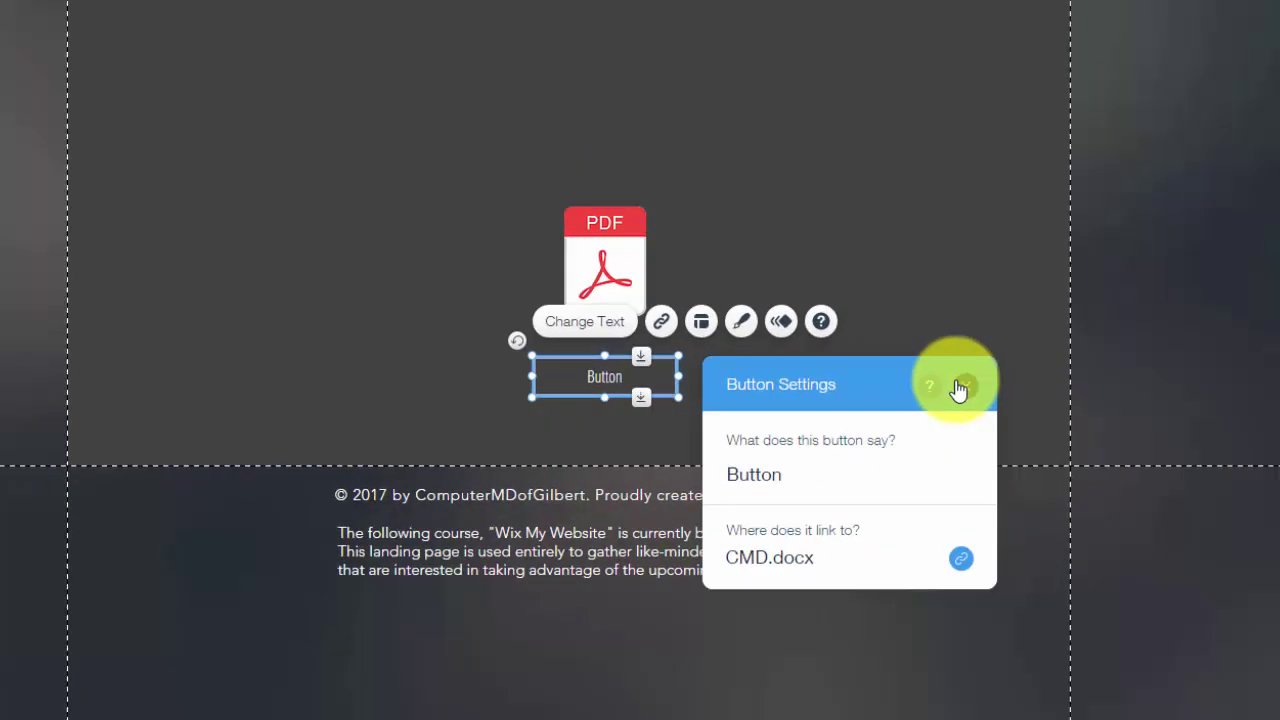
{"action": "left_click", "coordinate": [1002, 363]}
{"action": "left_click", "coordinate": [1245, 3]}
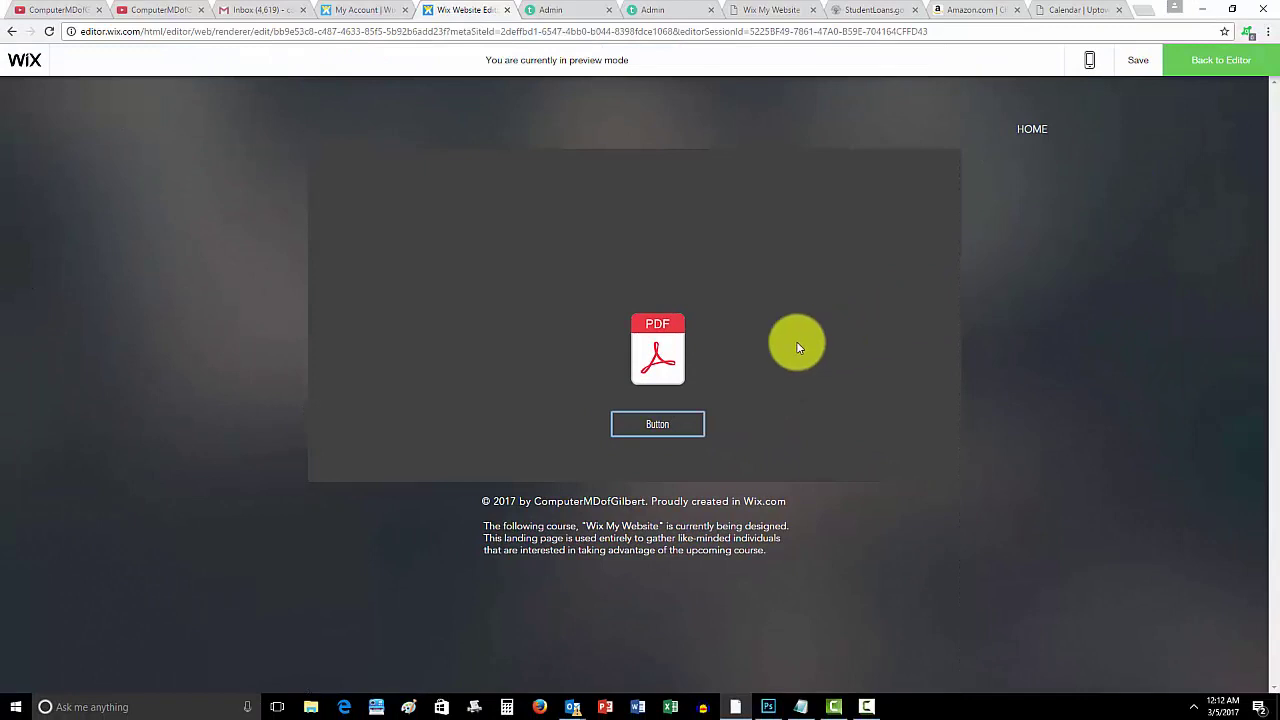
Download CMD.docx via the button in preview, then go back to the editor.
{"action": "left_click", "coordinate": [652, 409]}
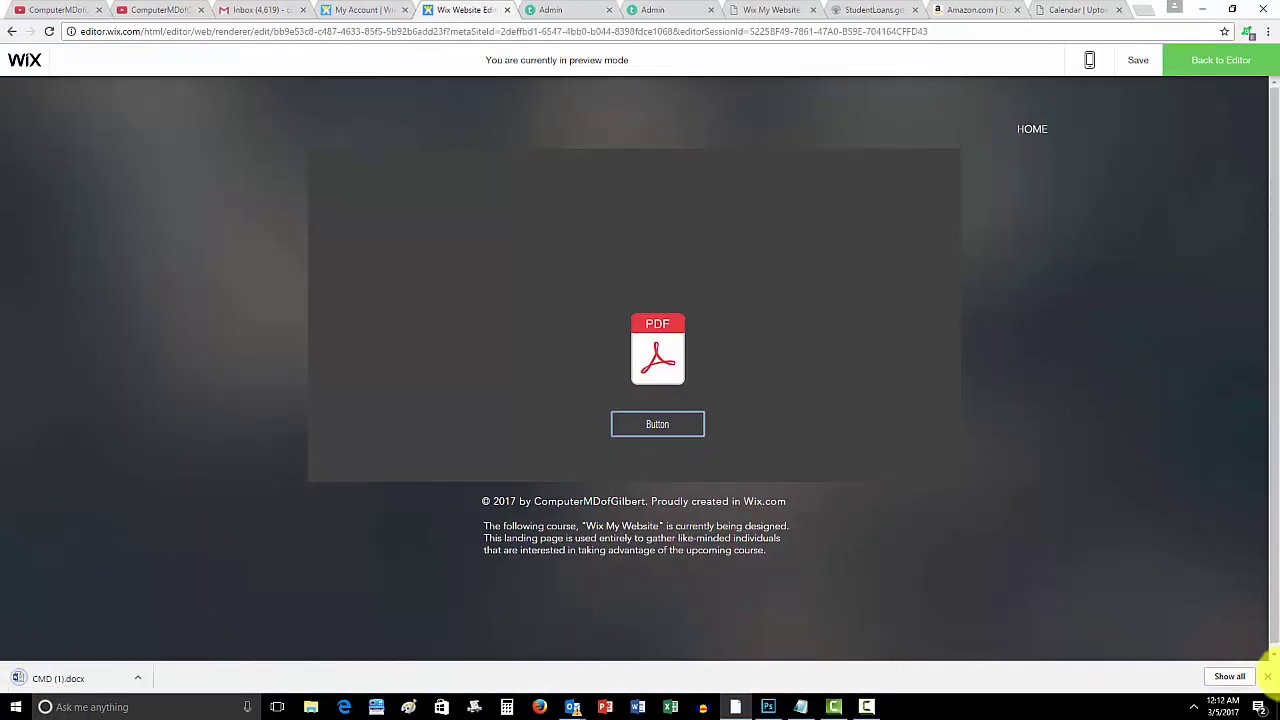
{"action": "left_click", "coordinate": [1267, 677]}
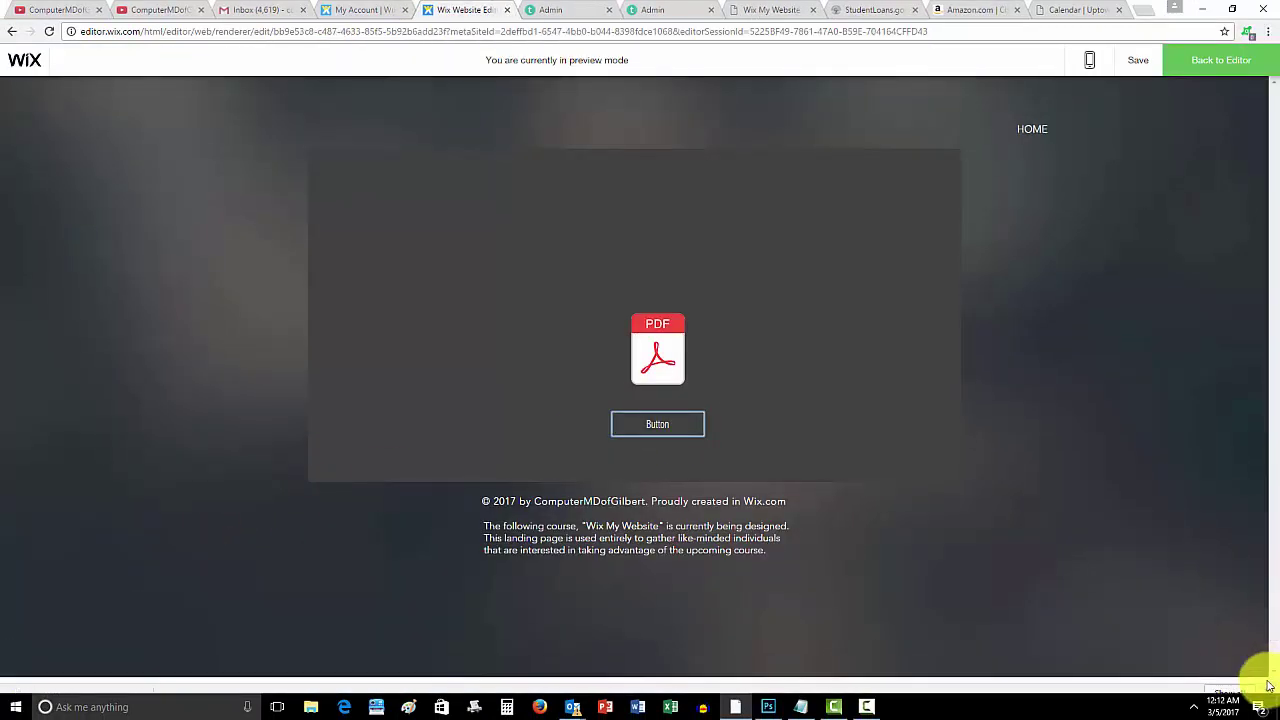
{"action": "left_click", "coordinate": [1194, 62]}
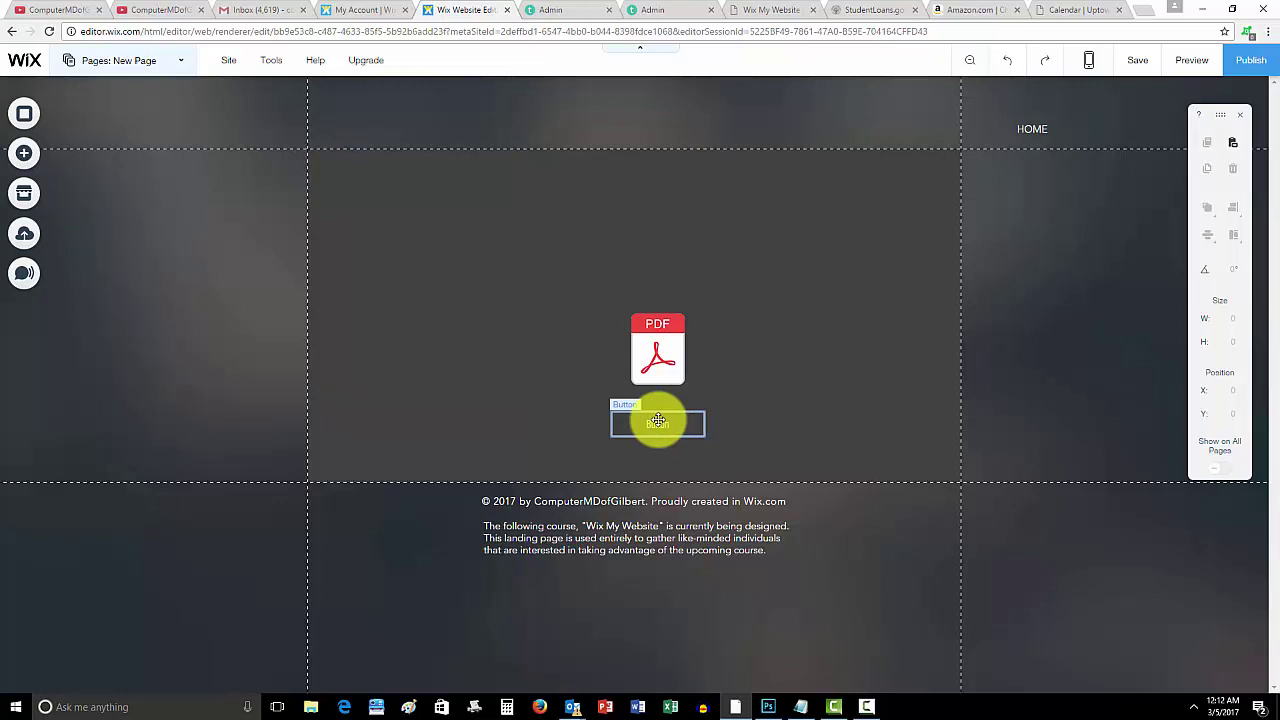
Delete the button and the PDF document icon from New Page.
{"action": "left_click", "coordinate": [657, 420]}
{"action": "key", "text": "Delete"}
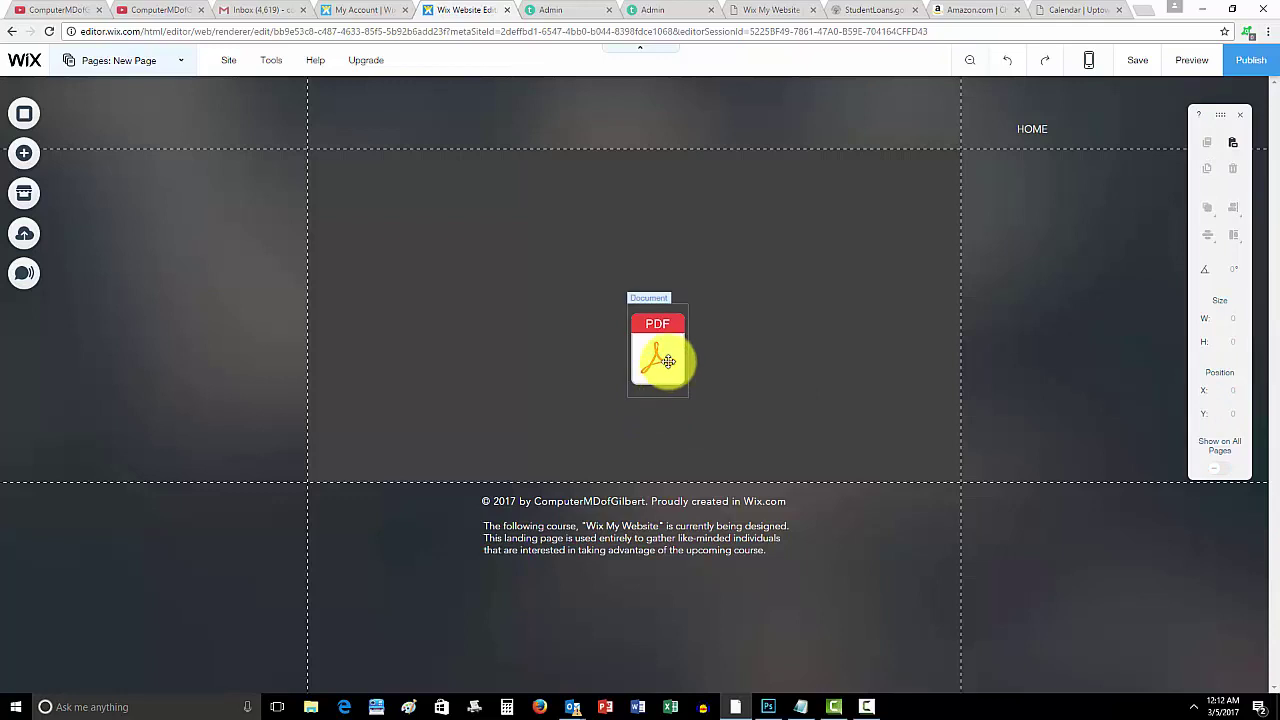
{"action": "left_click", "coordinate": [662, 357]}
{"action": "key", "text": "Delete"}
Switch the editor to the HOME page.
{"action": "left_click", "coordinate": [135, 61]}
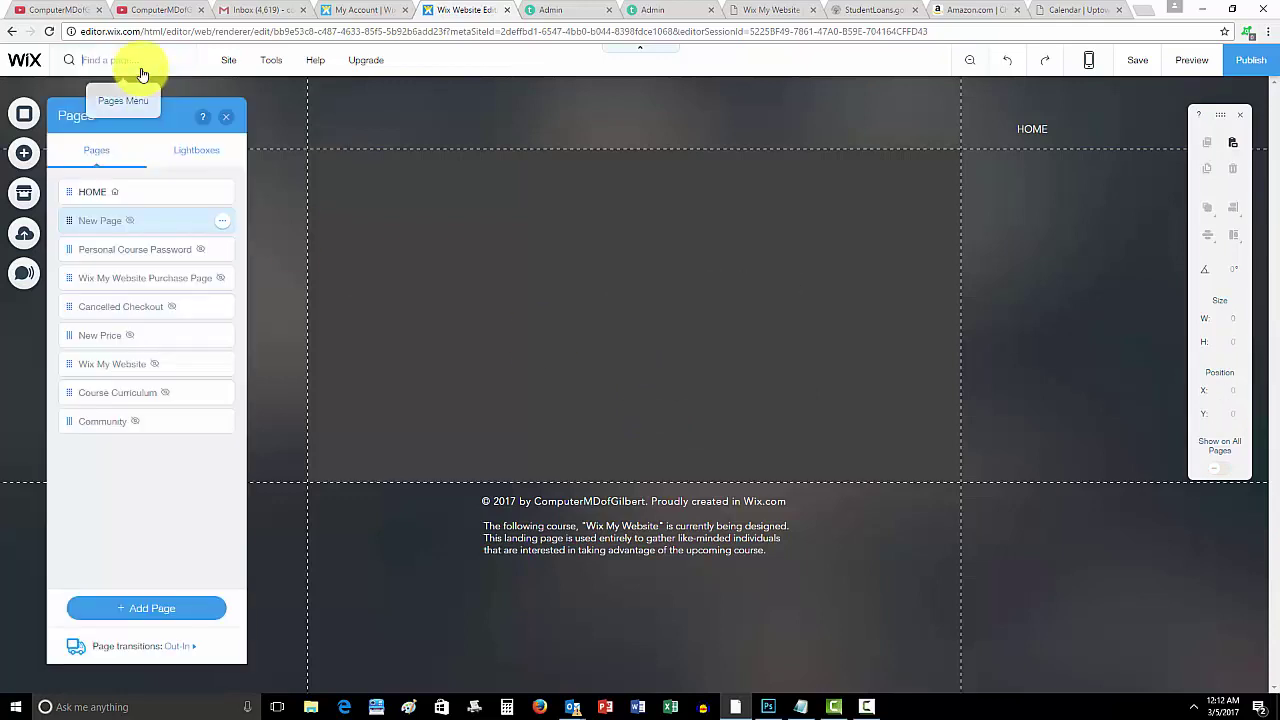
{"action": "left_click", "coordinate": [150, 191]}
{"action": "left_click", "coordinate": [226, 116]}
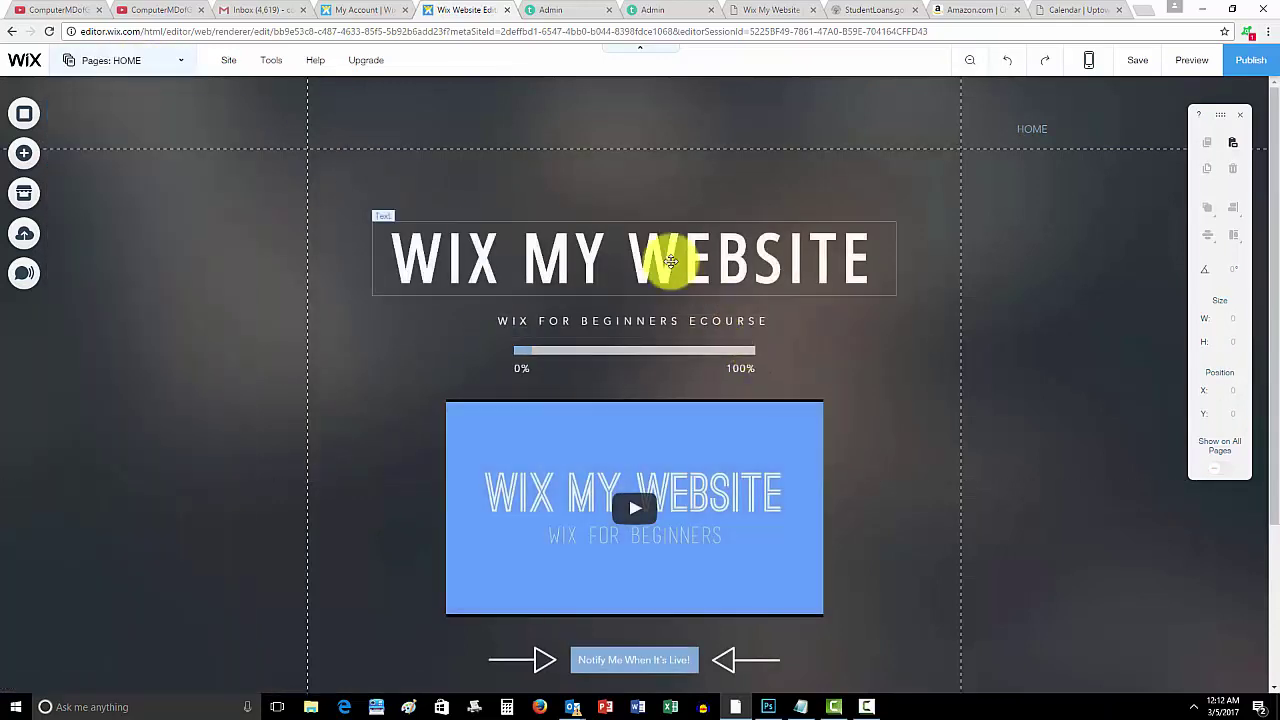